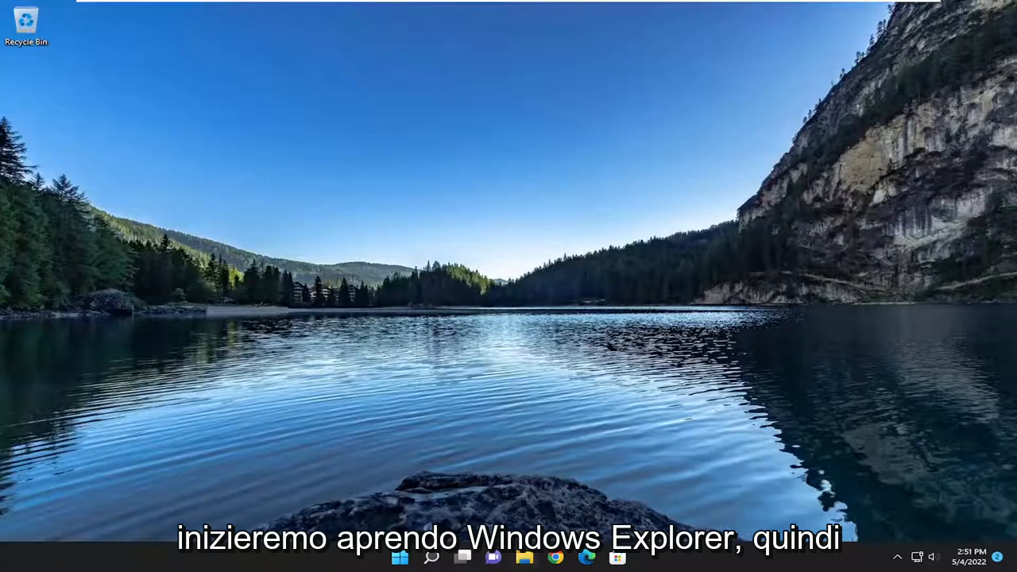
Bring up the Properties of New Volume (E:) from This PC and go to its Tools page.
{"action": "left_click", "coordinate": [524, 561]}
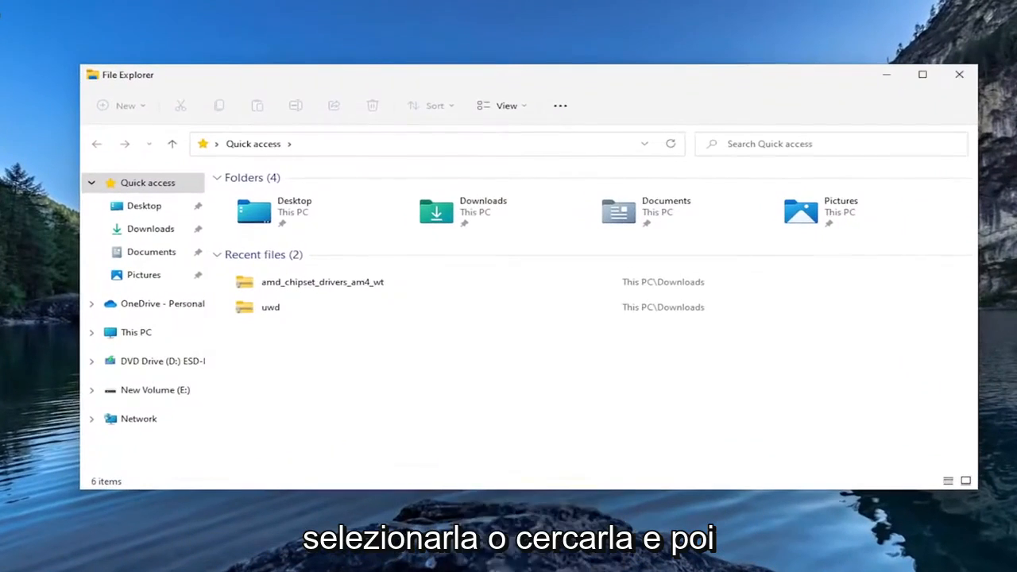
{"action": "left_click", "coordinate": [137, 332]}
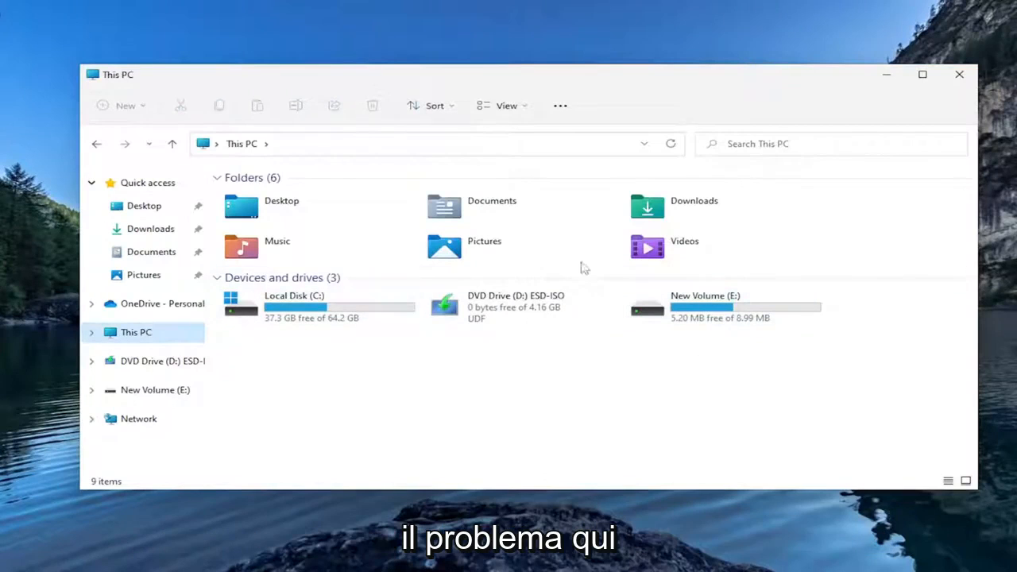
{"action": "left_click", "coordinate": [687, 313]}
{"action": "right_click", "coordinate": [687, 314]}
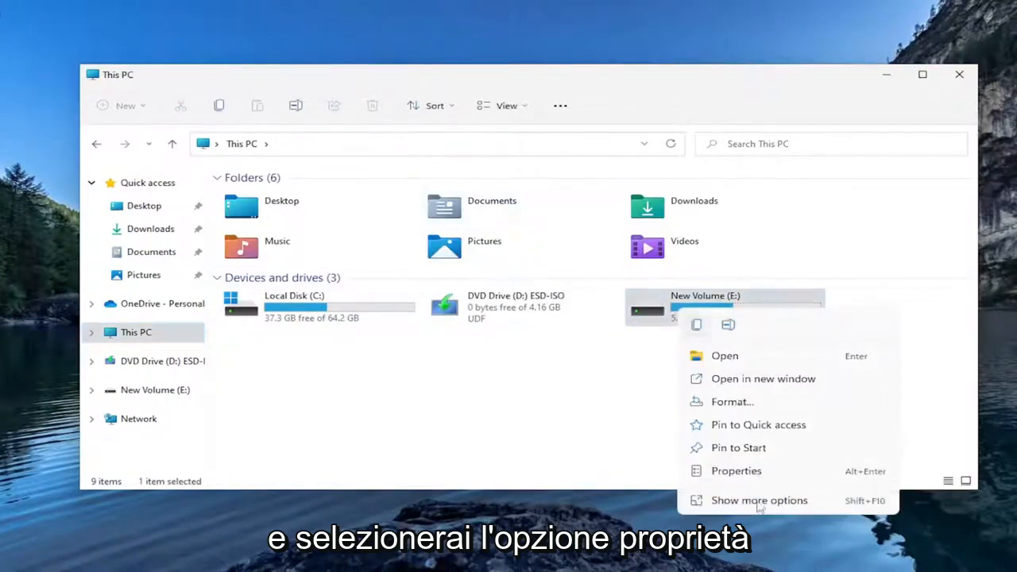
{"action": "left_click", "coordinate": [738, 474]}
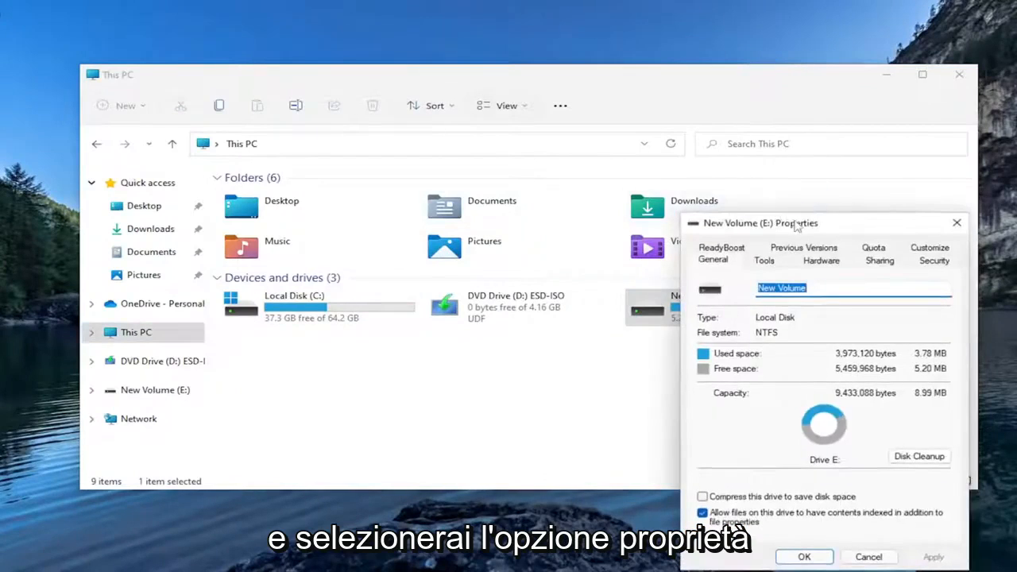
{"action": "left_click_drag", "start_coordinate": [786, 222], "coordinate": [474, 104]}
{"action": "left_click", "coordinate": [453, 143]}
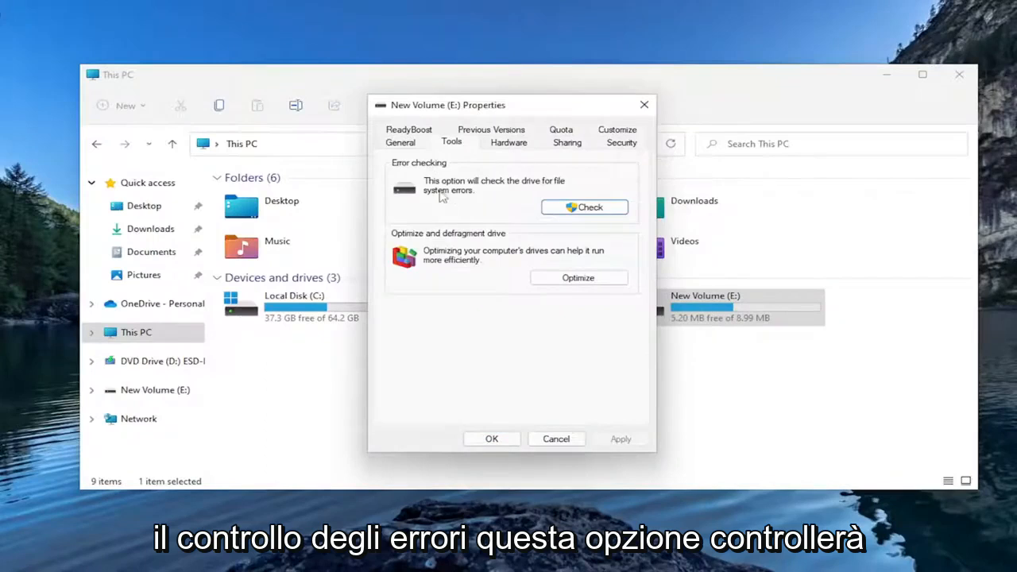
Run Check > Scan drive on E: and dismiss the no-errors-found result.
{"action": "left_click", "coordinate": [585, 207]}
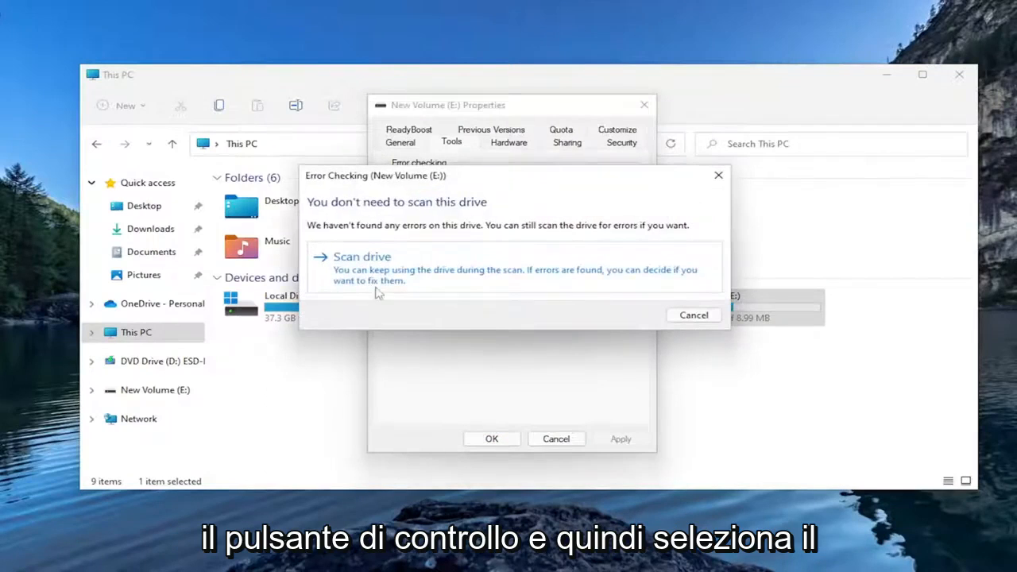
{"action": "left_click", "coordinate": [386, 276]}
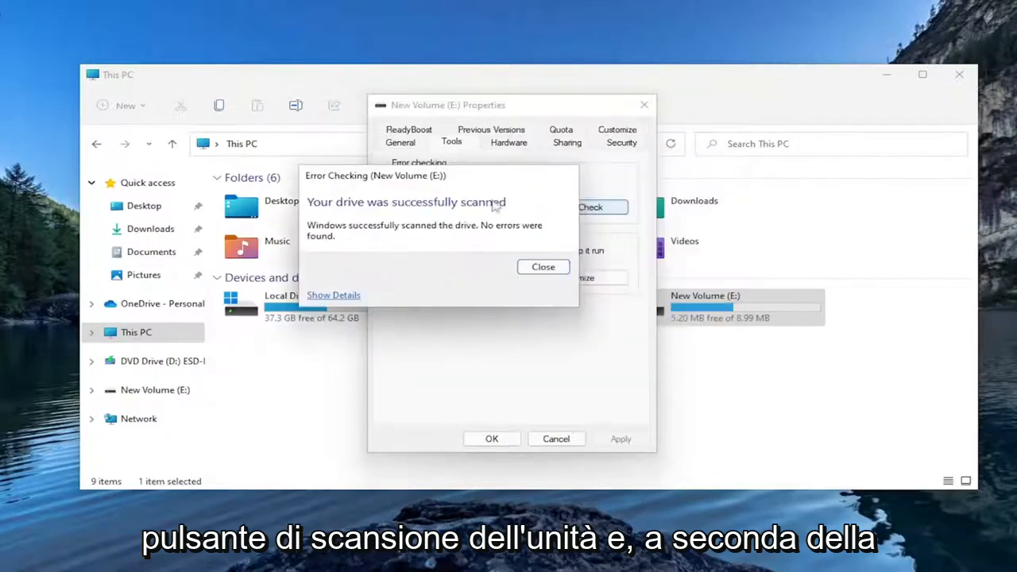
{"action": "left_click_drag", "start_coordinate": [451, 177], "coordinate": [524, 194]}
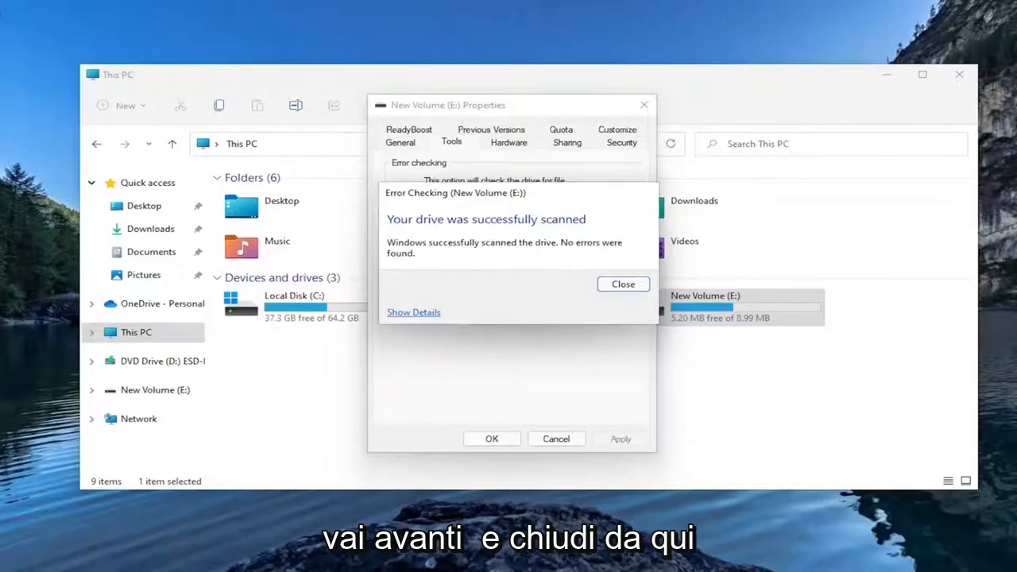
{"action": "left_click", "coordinate": [623, 284]}
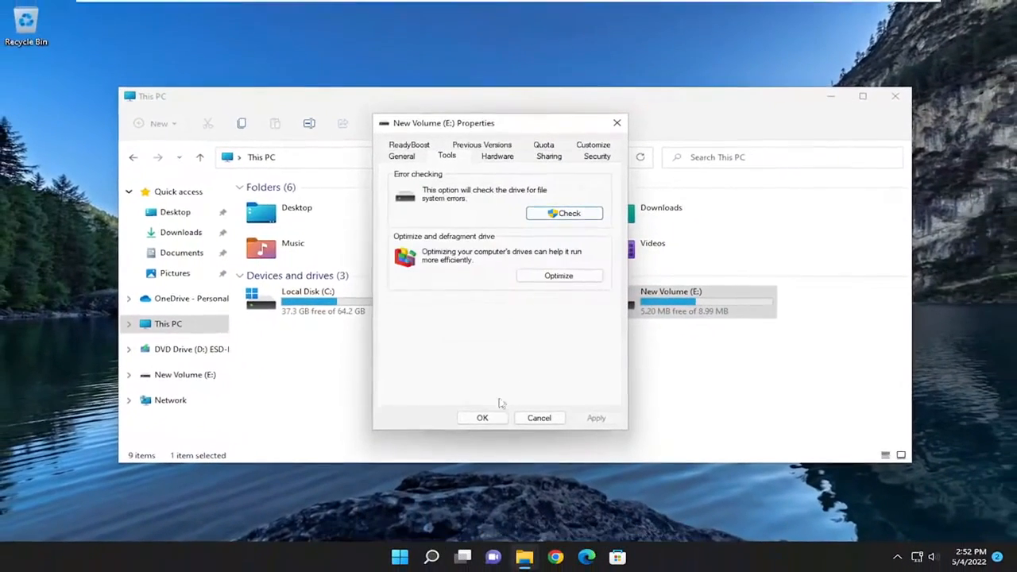
Close the E: properties and launch Disk Management from the search results.
{"action": "left_click", "coordinate": [482, 418]}
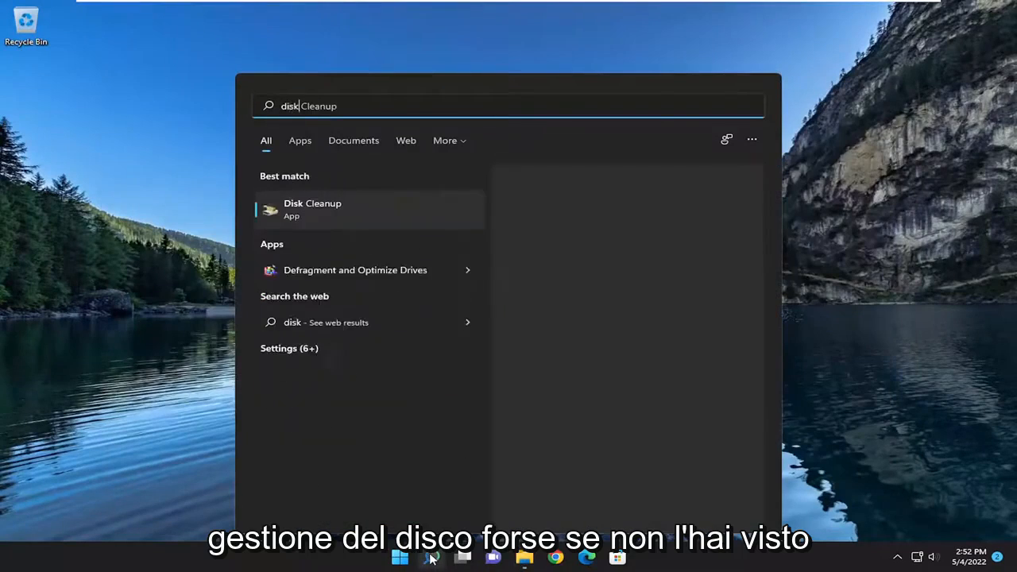
{"action": "type", "text": "nt"}
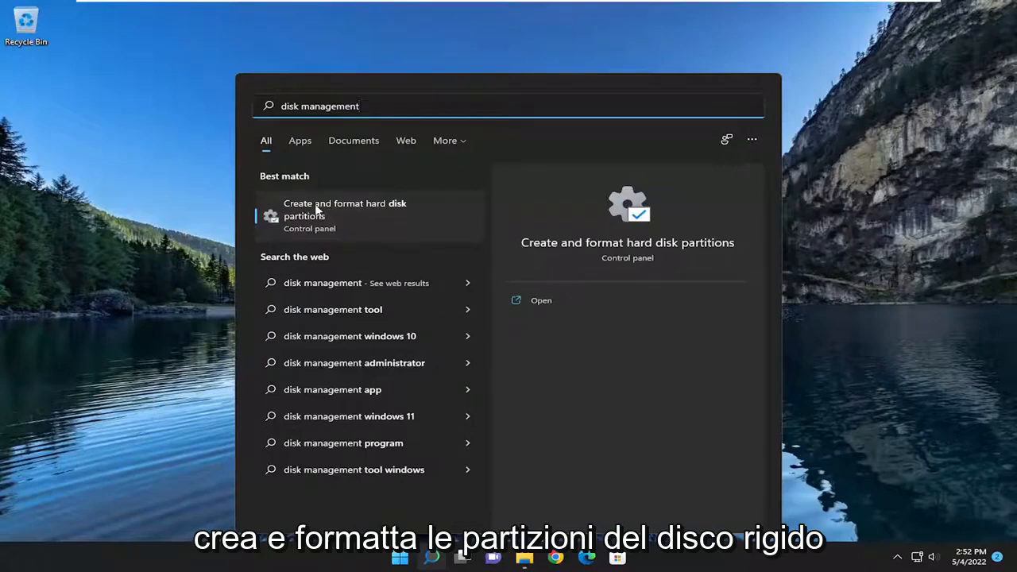
{"action": "left_click", "coordinate": [369, 207]}
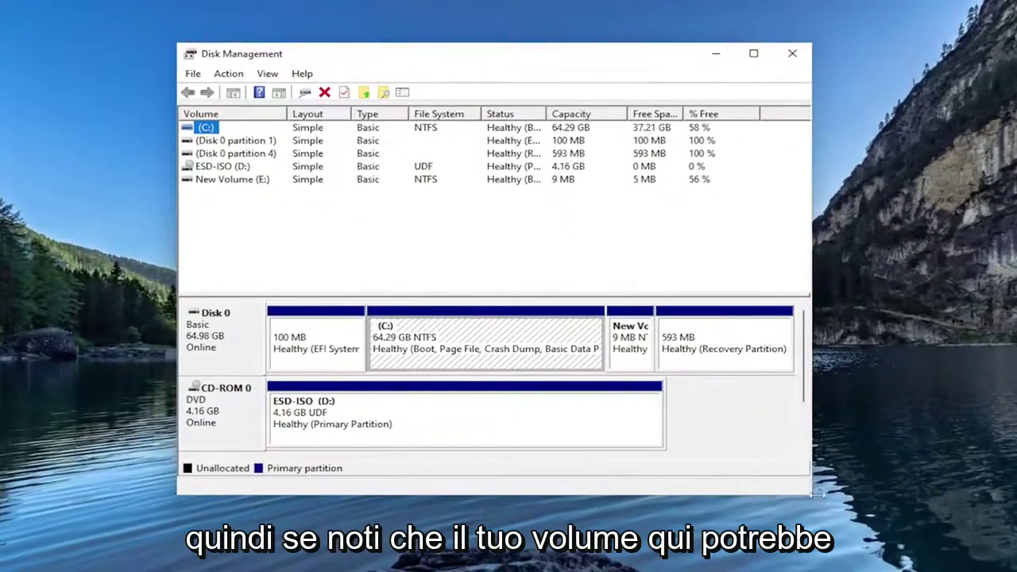
Shrink the C: partition to leave 10 MB unallocated on Disk 0 and select that space.
{"action": "left_click_drag", "start_coordinate": [798, 493], "coordinate": [937, 492]}
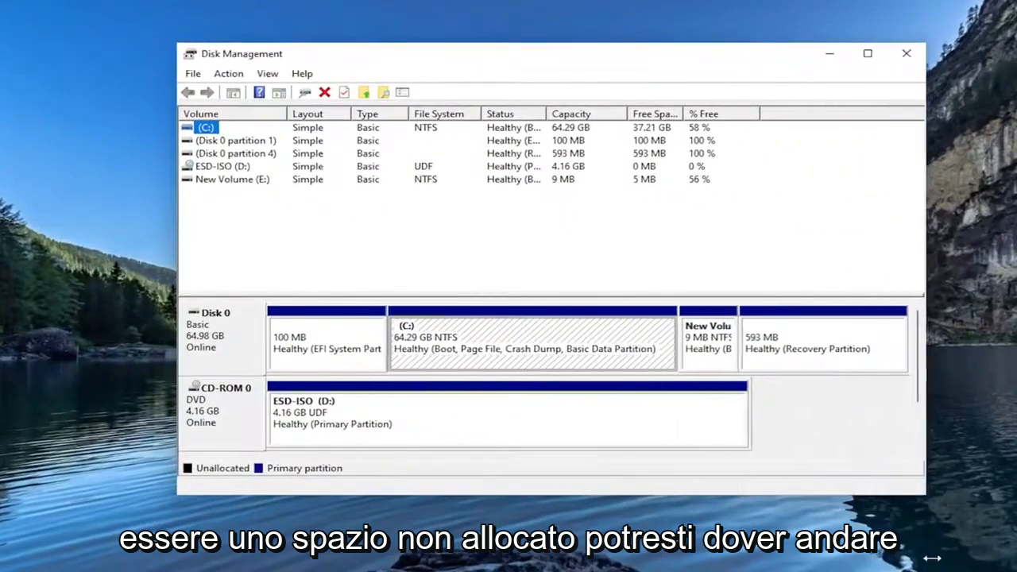
{"action": "left_click", "coordinate": [715, 334]}
{"action": "left_click", "coordinate": [405, 342]}
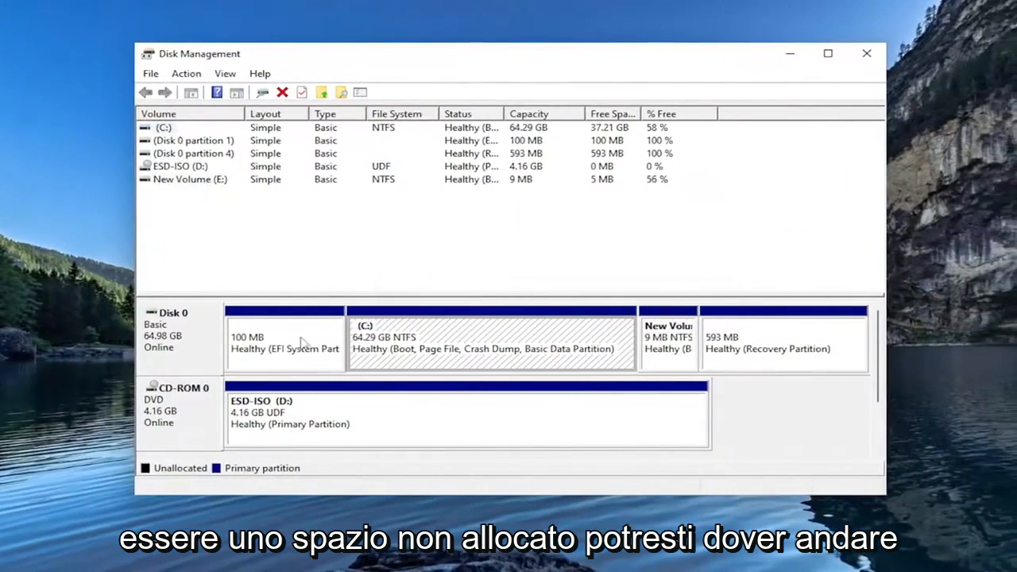
{"action": "right_click", "coordinate": [548, 338]}
{"action": "left_click", "coordinate": [613, 459]}
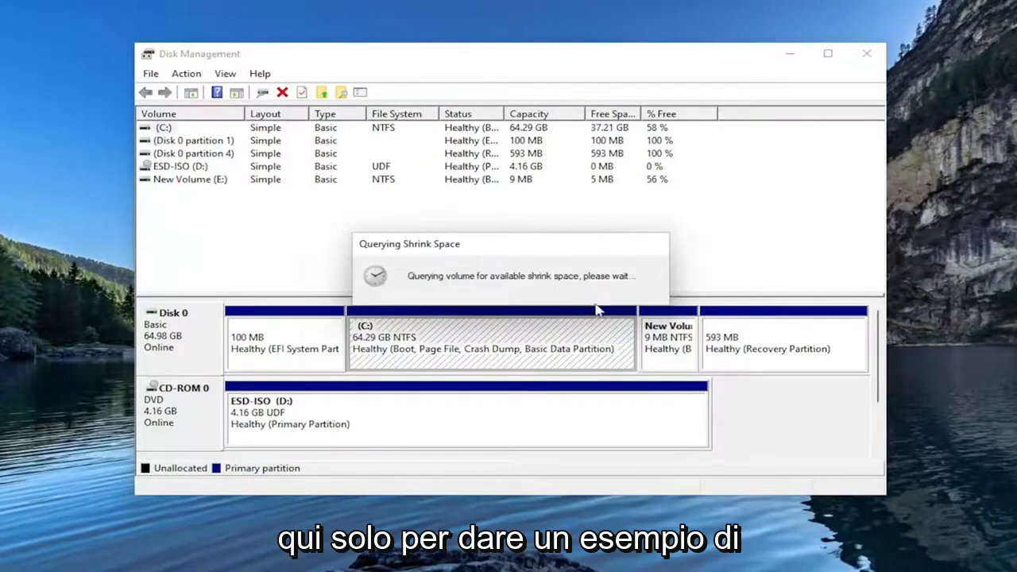
{"action": "type", "text": "1"}
{"action": "key", "text": "Return"}
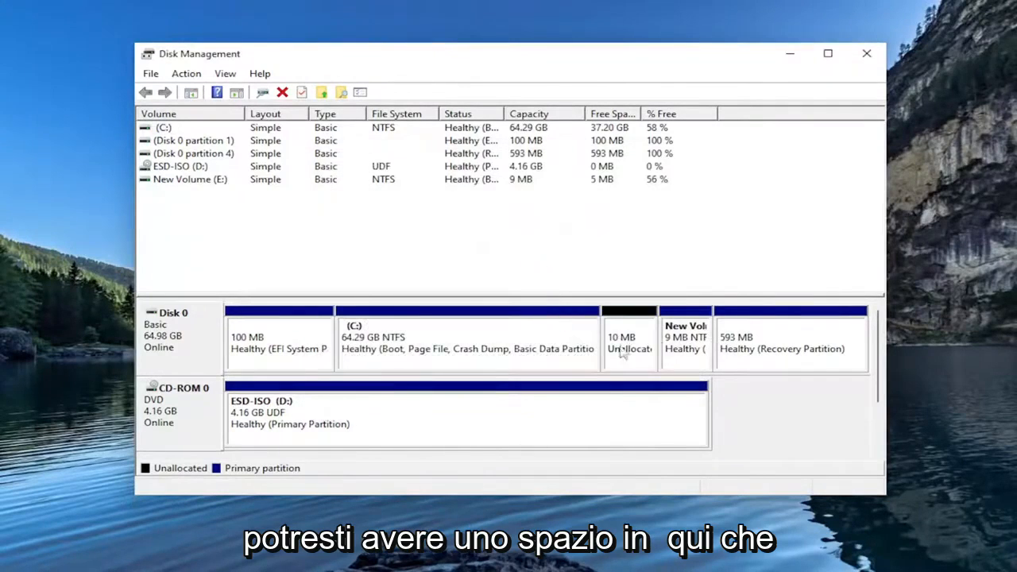
{"action": "left_click", "coordinate": [632, 349]}
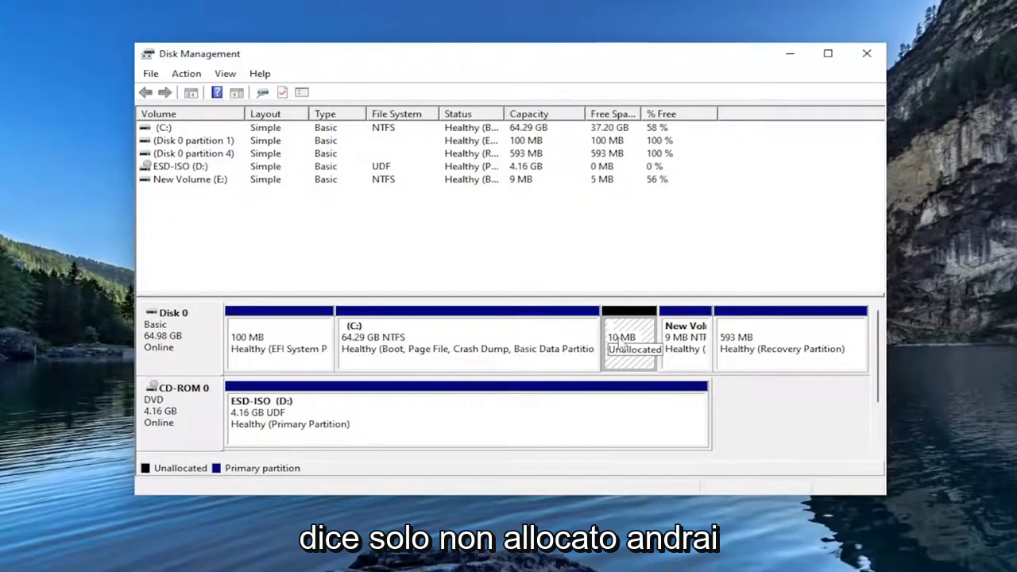
Start the New Simple Volume Wizard on the unallocated space, keeping the default size and drive letter F.
{"action": "right_click", "coordinate": [628, 348]}
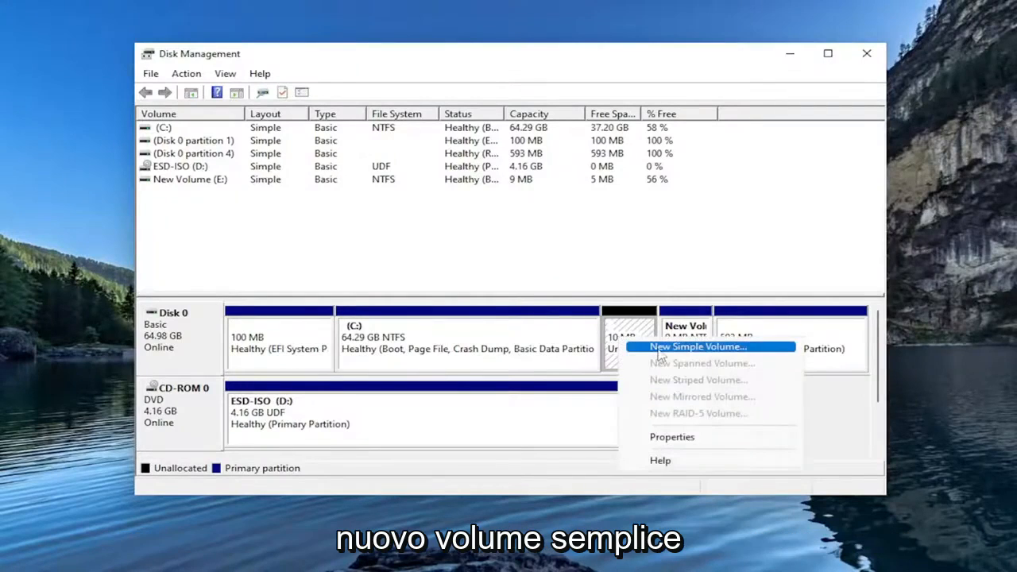
{"action": "left_click", "coordinate": [698, 347]}
{"action": "left_click", "coordinate": [464, 401]}
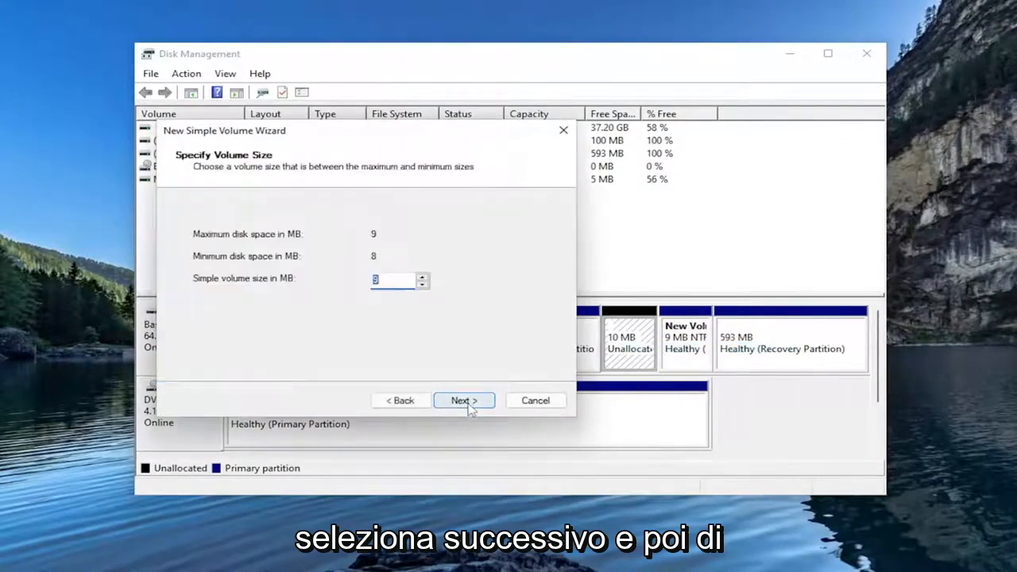
{"action": "left_click", "coordinate": [477, 400]}
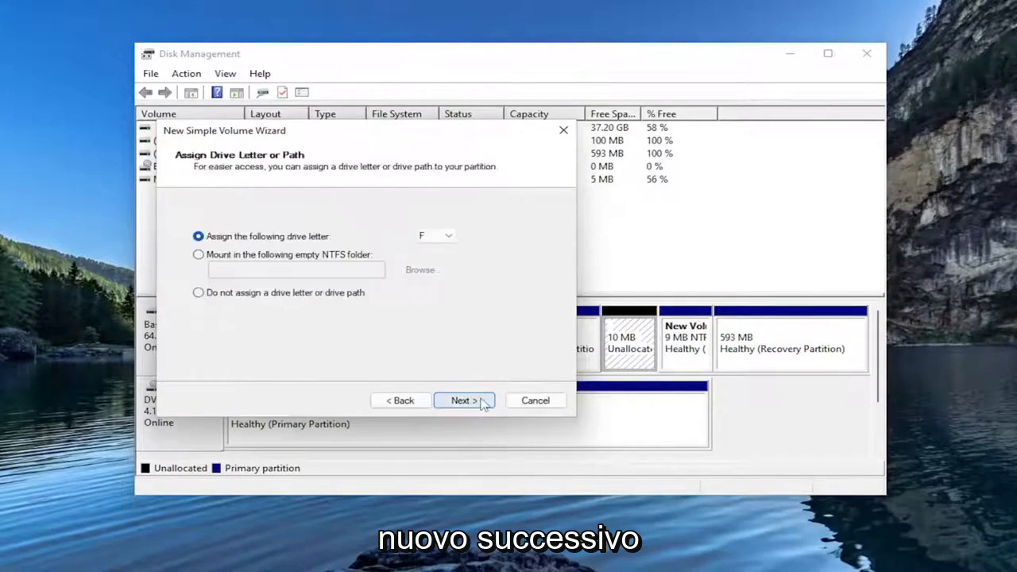
{"action": "left_click", "coordinate": [436, 236]}
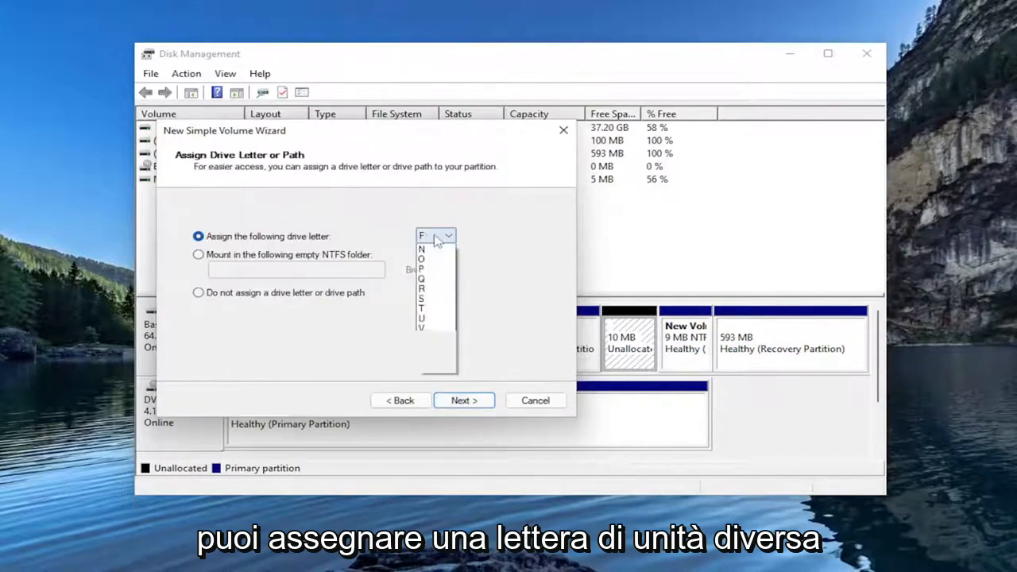
{"action": "left_click", "coordinate": [437, 236]}
{"action": "left_click", "coordinate": [464, 400]}
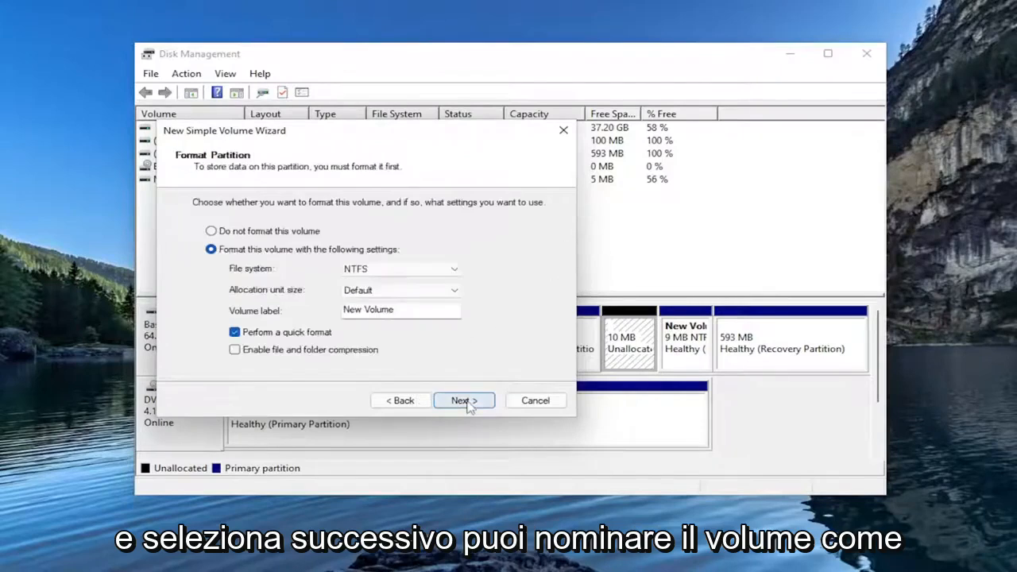
Label the volume 'Name', finish creating the 9 MB NTFS volume F:, and close Disk Management.
{"action": "double_click", "coordinate": [368, 309]}
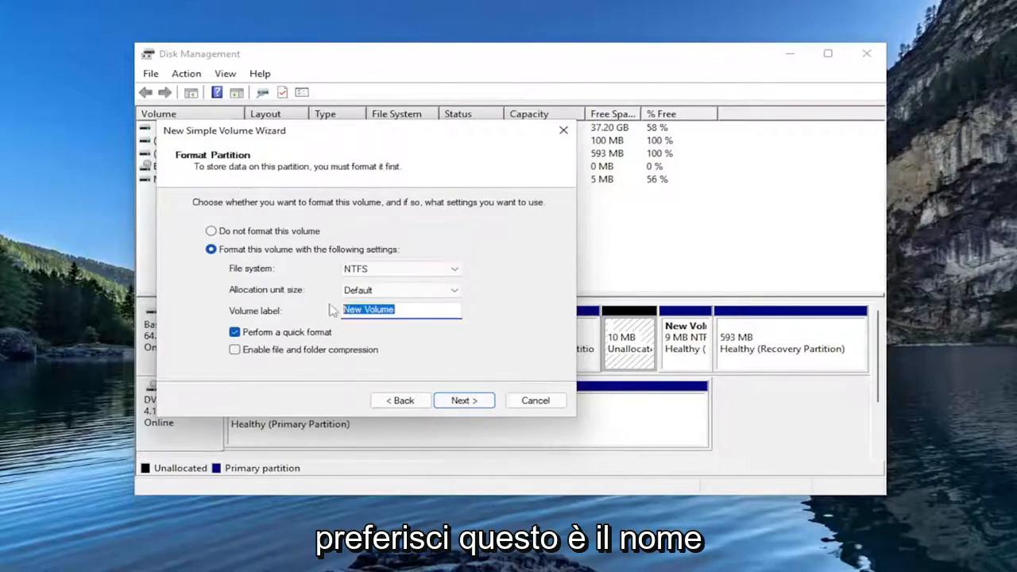
{"action": "type", "text": "R"}
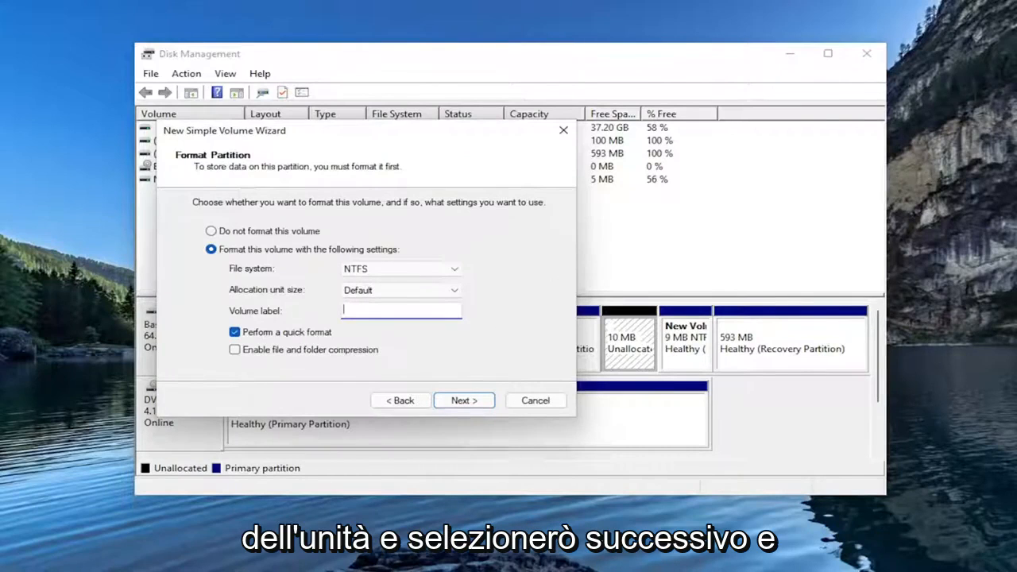
{"action": "left_click", "coordinate": [464, 400]}
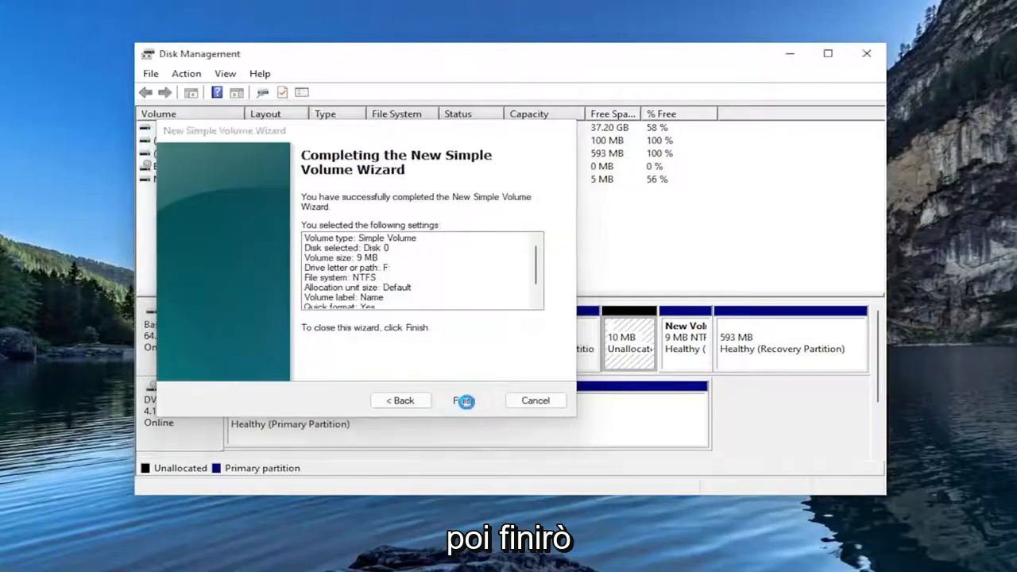
{"action": "left_click", "coordinate": [464, 400]}
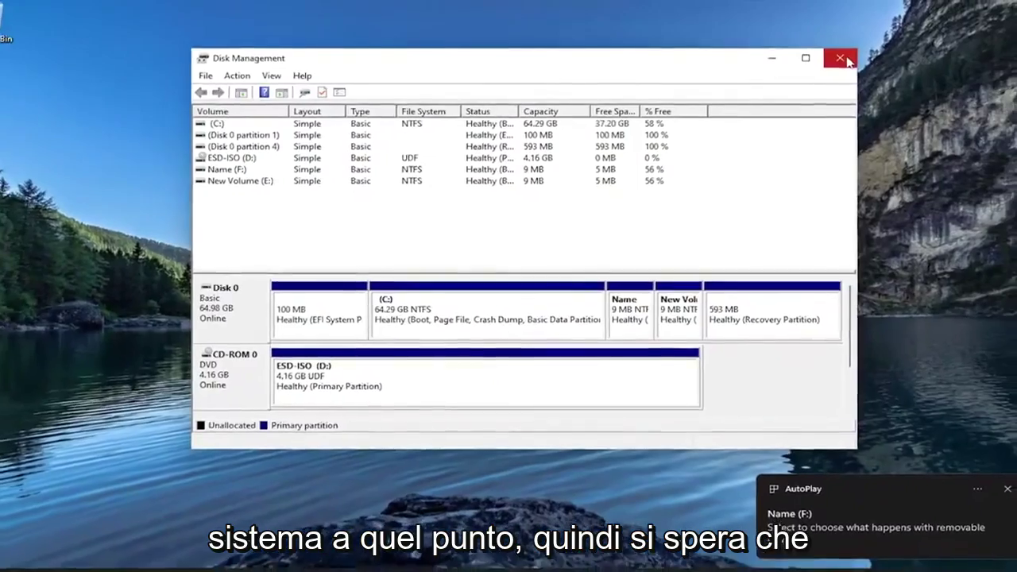
{"action": "left_click", "coordinate": [858, 54]}
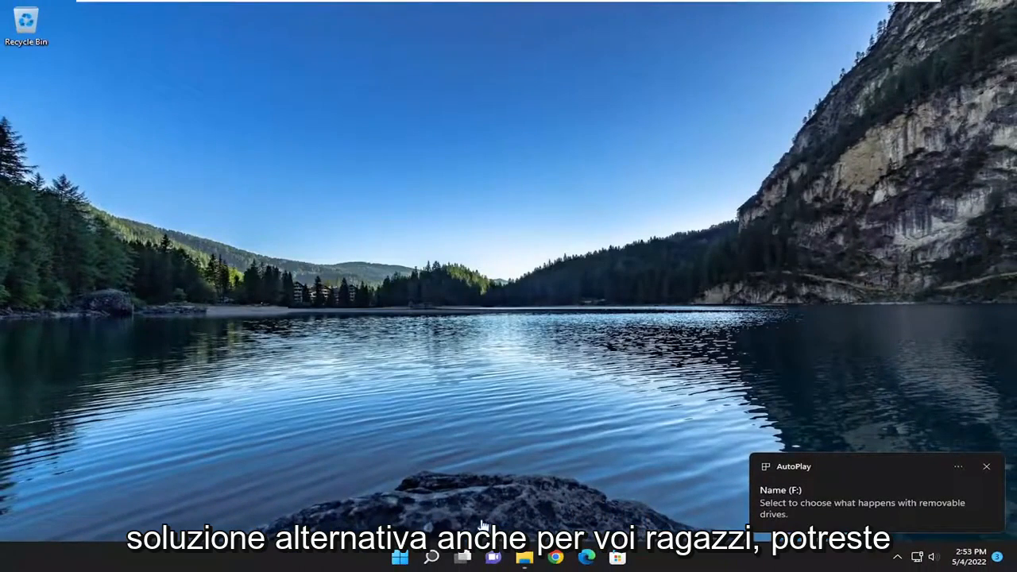
Bring up the Format dialog for New Volume (E:) and keep NTFS as the file system.
{"action": "left_click", "coordinate": [523, 559]}
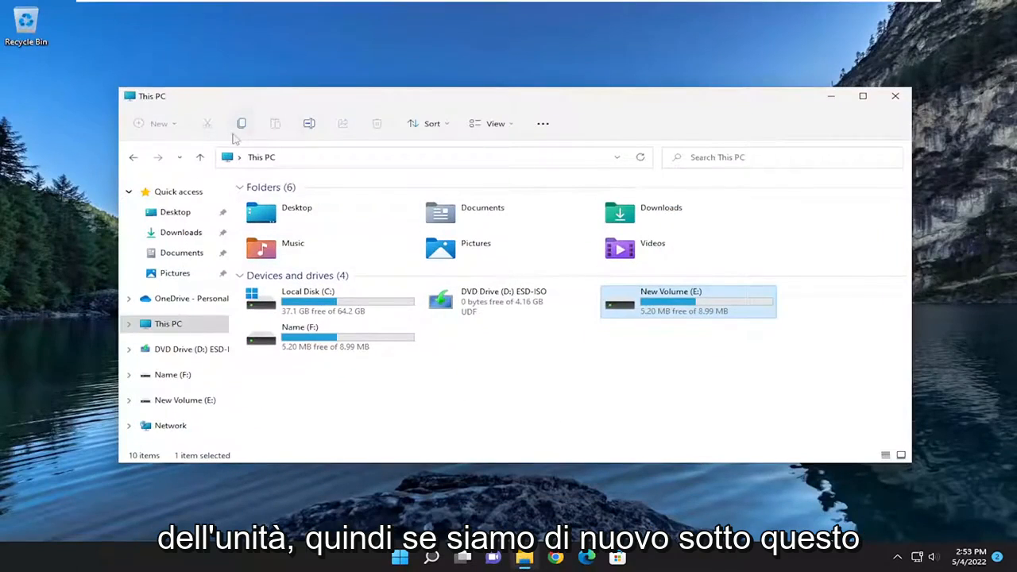
{"action": "right_click", "coordinate": [675, 305]}
{"action": "left_click", "coordinate": [737, 394]}
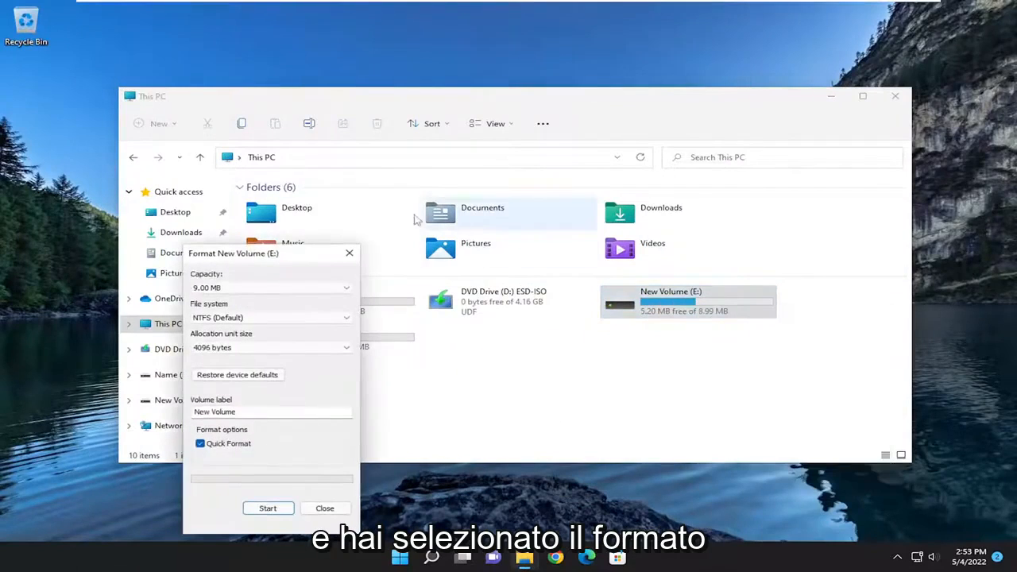
{"action": "left_click_drag", "start_coordinate": [268, 254], "coordinate": [522, 148]}
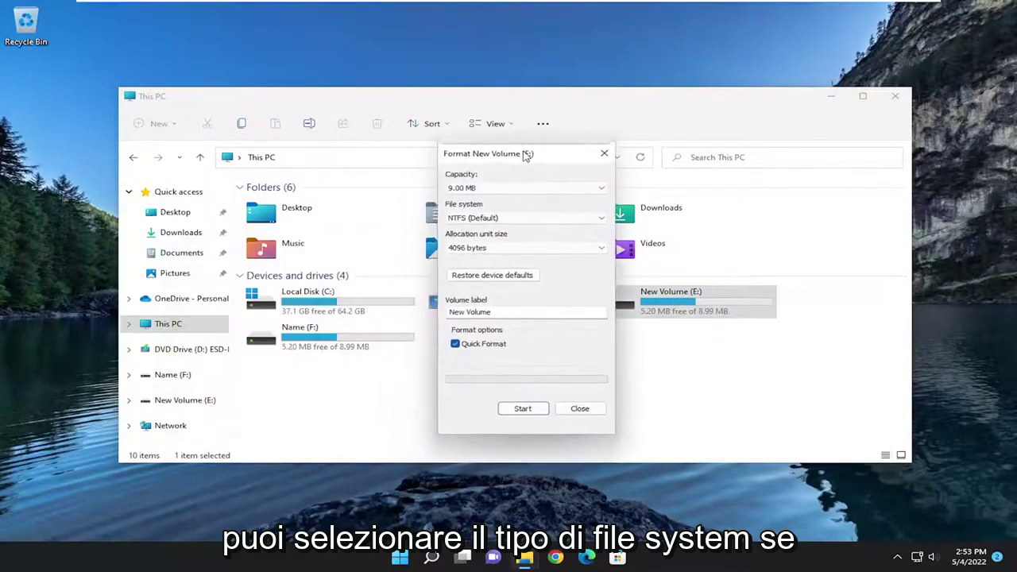
{"action": "left_click", "coordinate": [473, 215]}
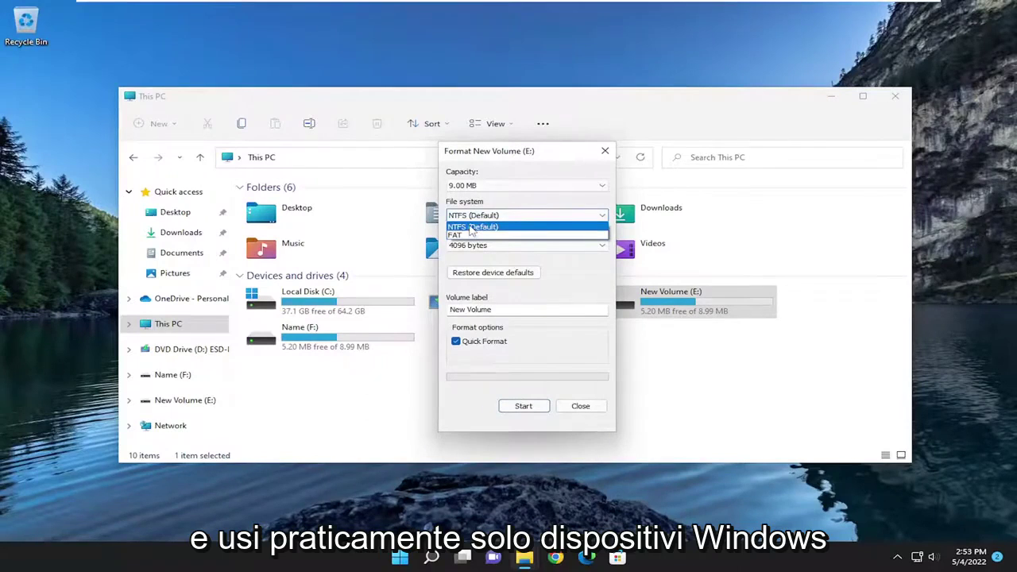
{"action": "left_click", "coordinate": [469, 228]}
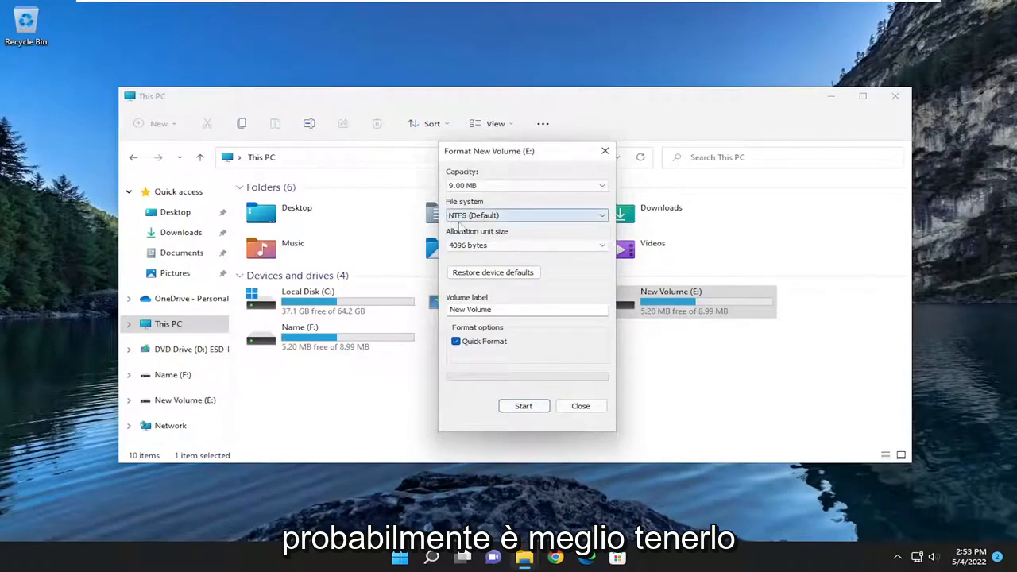
{"action": "left_click", "coordinate": [477, 215]}
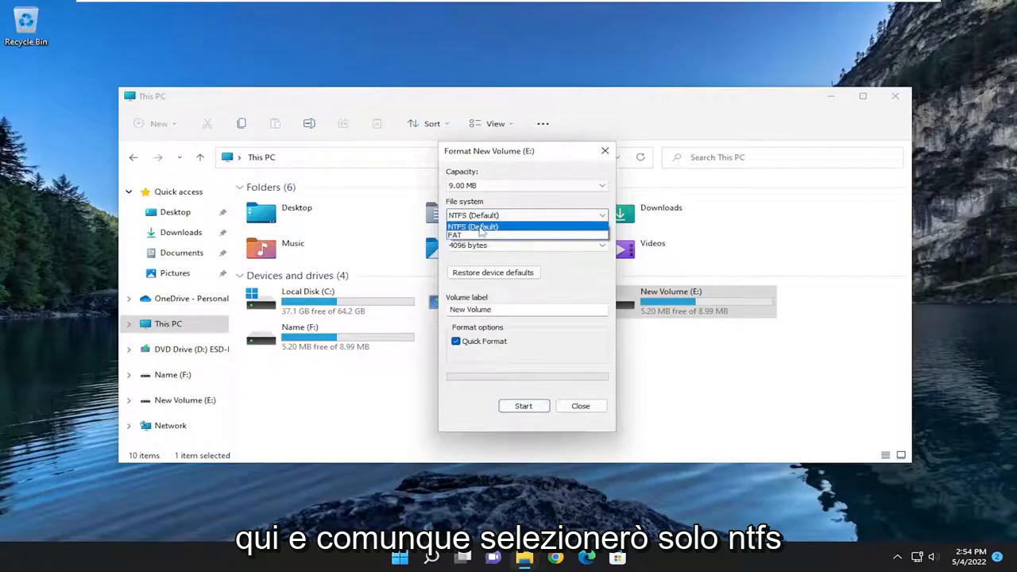
{"action": "left_click", "coordinate": [480, 227]}
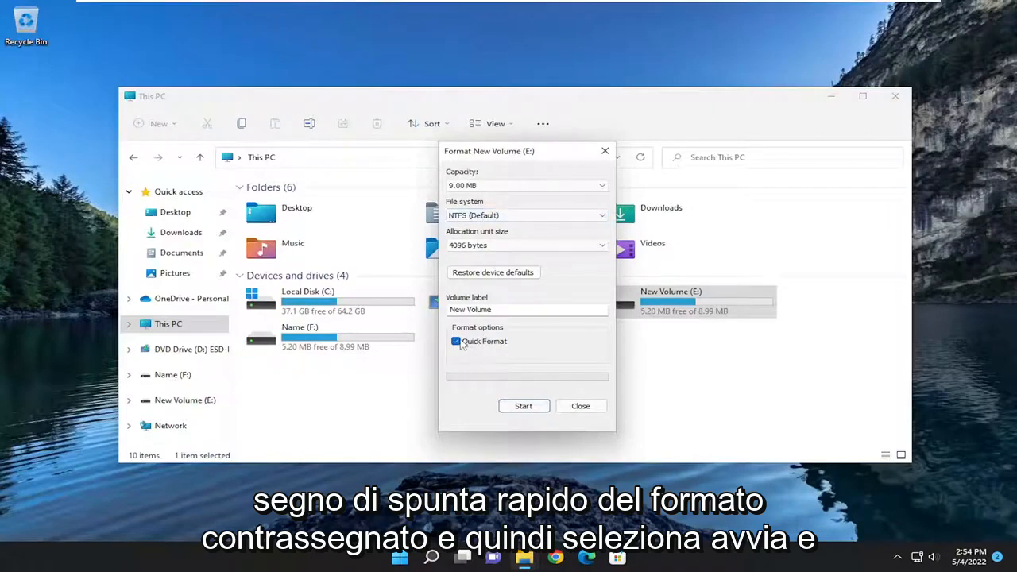
Quick-format drive E:, confirming the data-erase warning and the format-complete message.
{"action": "left_click", "coordinate": [523, 406]}
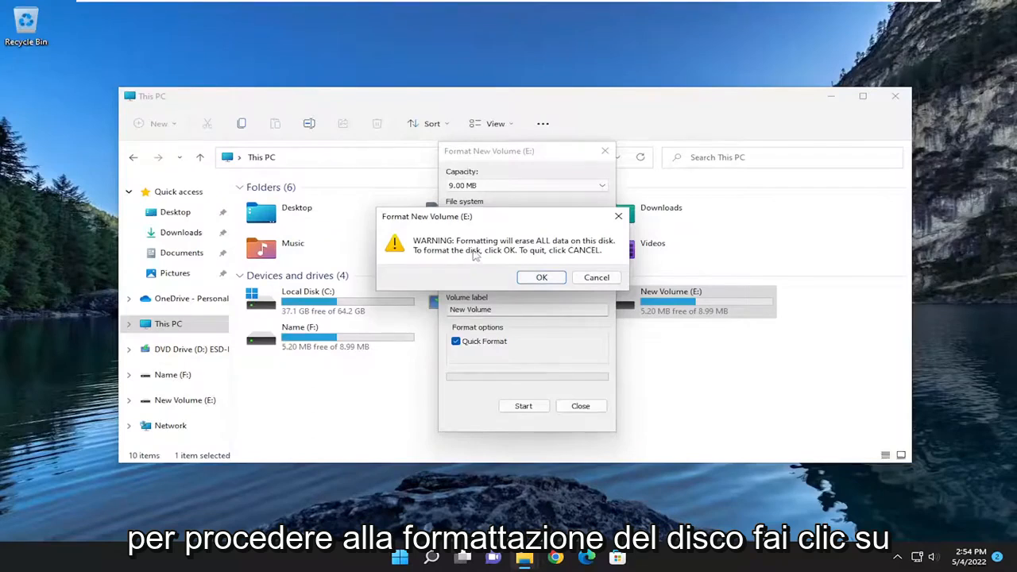
{"action": "left_click", "coordinate": [540, 277]}
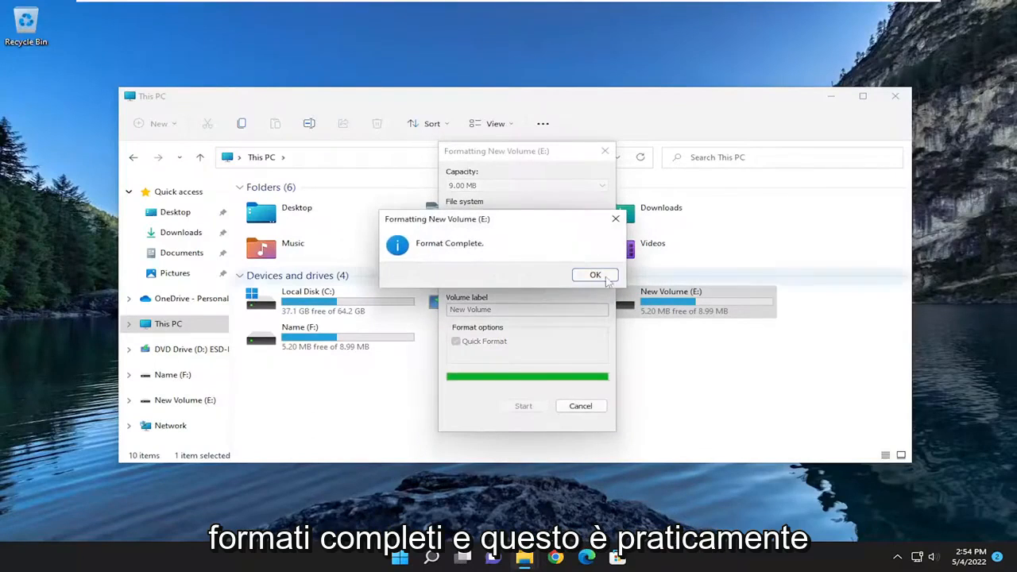
{"action": "left_click", "coordinate": [596, 275]}
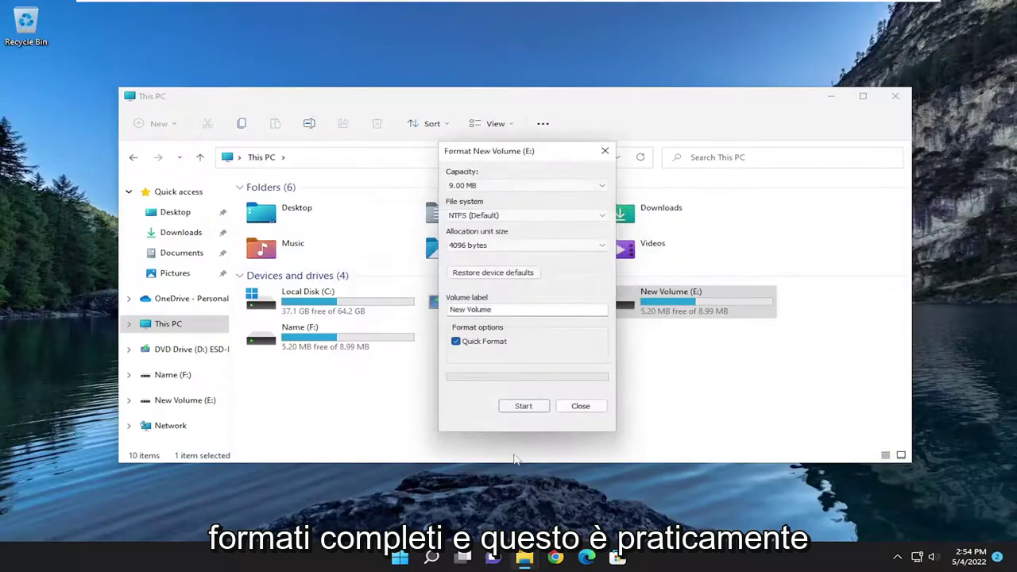
Close the Format dialog and File Explorer, leaving the desktop.
{"action": "left_click", "coordinate": [580, 406]}
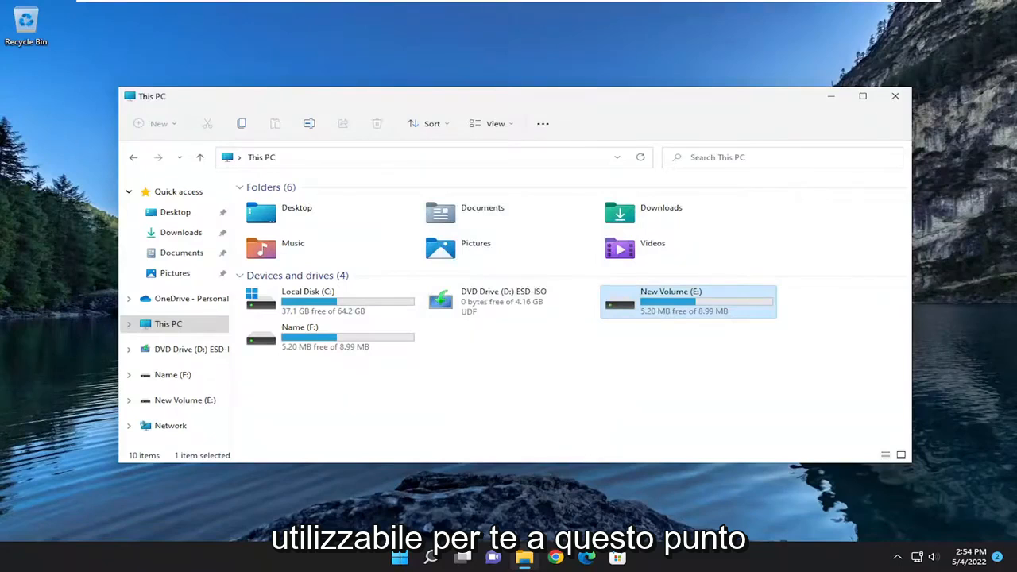
{"action": "left_click", "coordinate": [896, 96]}
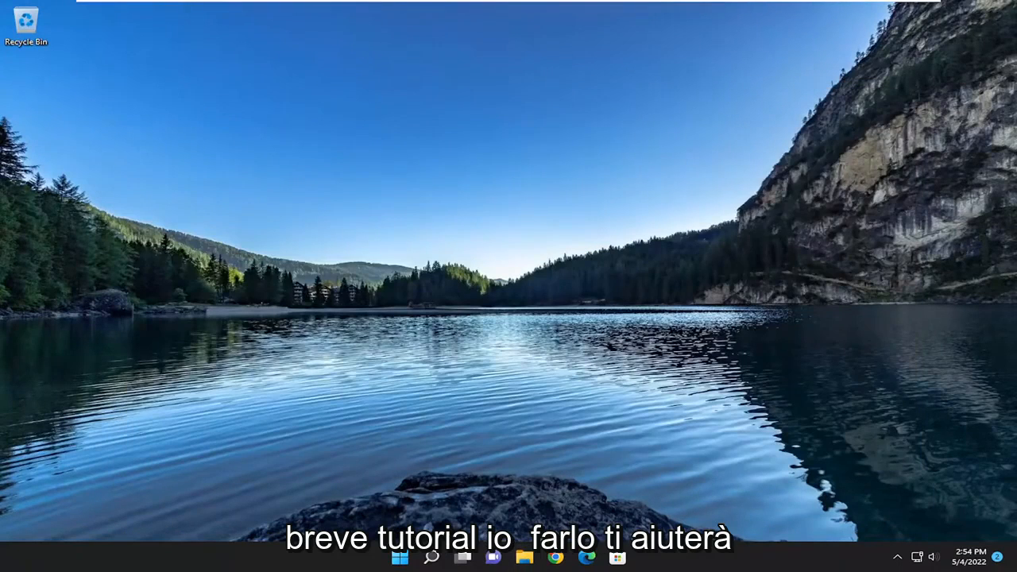